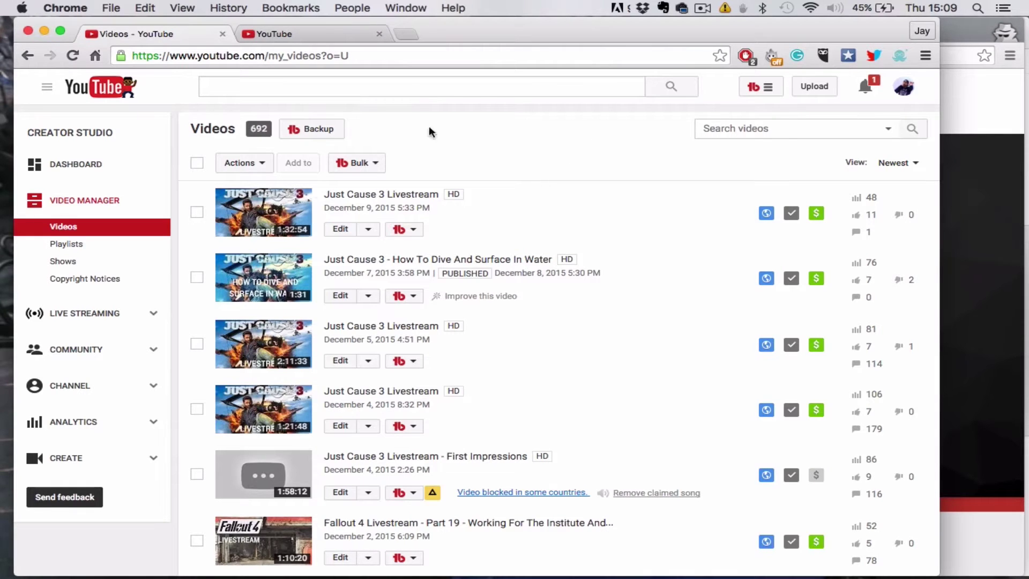
Bring the YouTube window with its home page back to the front, leaving the TubeBuddy site
{"action": "left_click", "coordinate": [966, 85]}
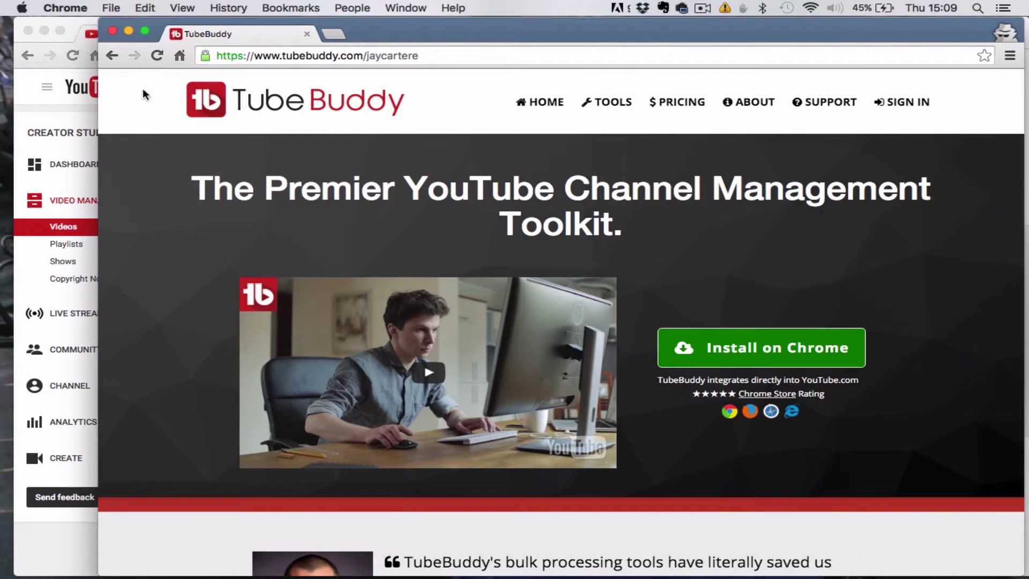
{"action": "left_click", "coordinate": [72, 102]}
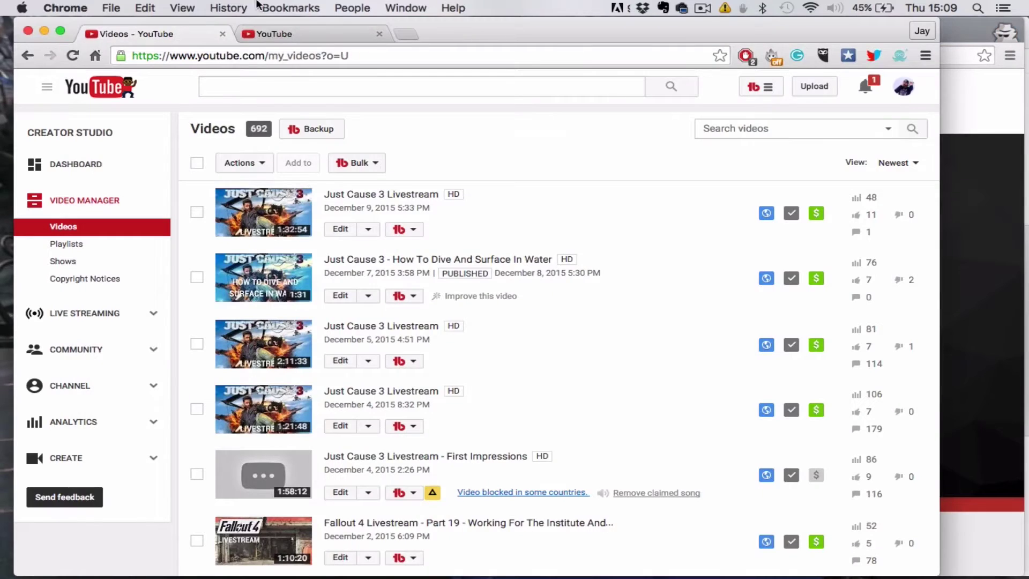
{"action": "left_click", "coordinate": [292, 27]}
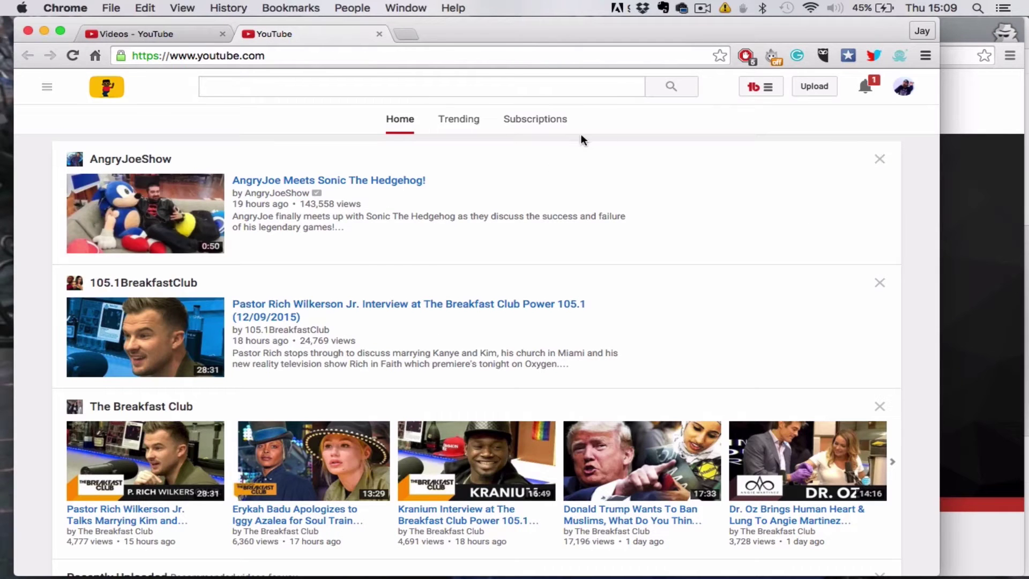
{"action": "left_click", "coordinate": [759, 92]}
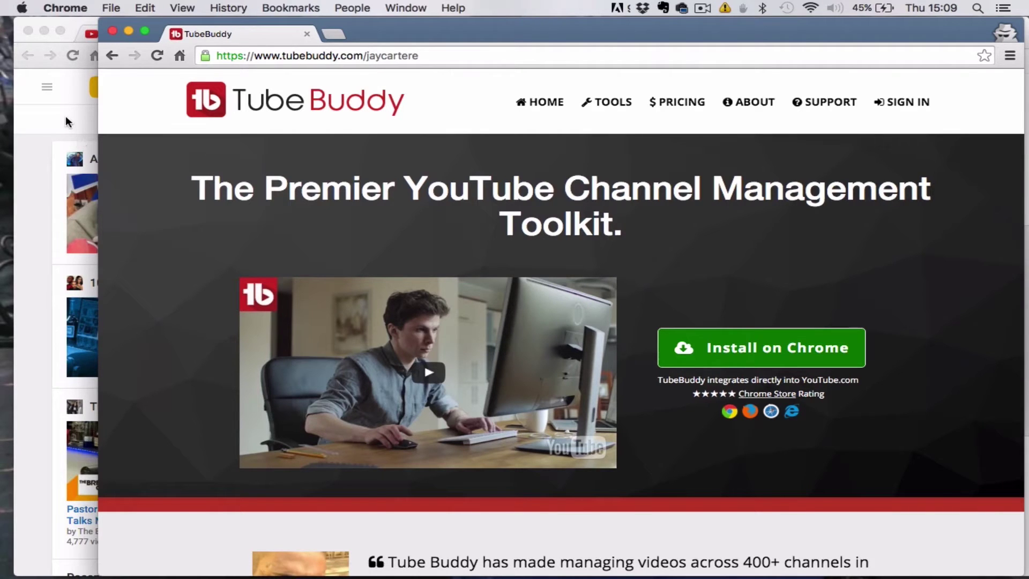
{"action": "left_click", "coordinate": [68, 122]}
Open the TubeBuddy extension panel, then return to the 'Videos - YouTube' Video Manager tab
{"action": "left_click", "coordinate": [756, 88]}
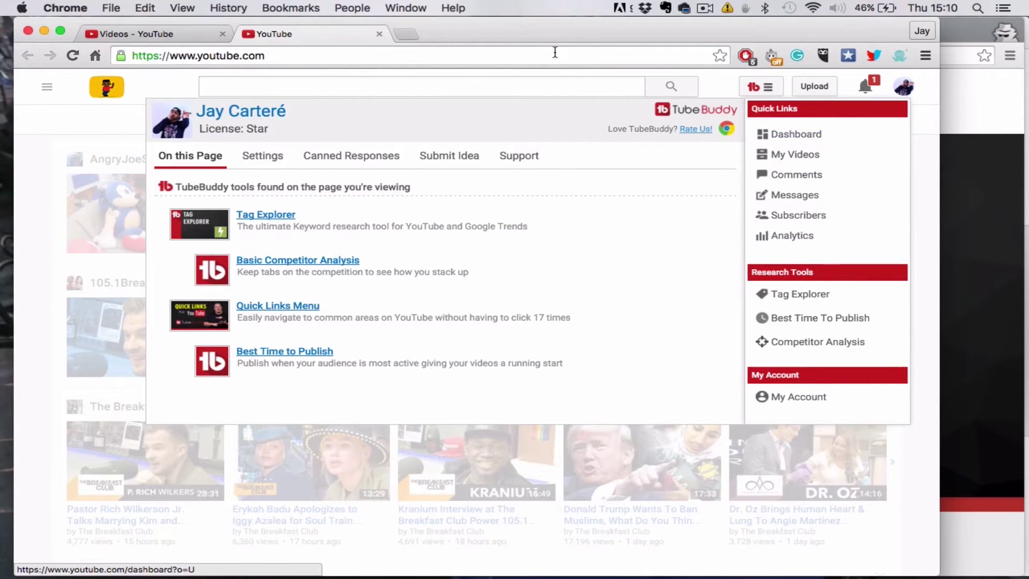
{"action": "left_click", "coordinate": [169, 33]}
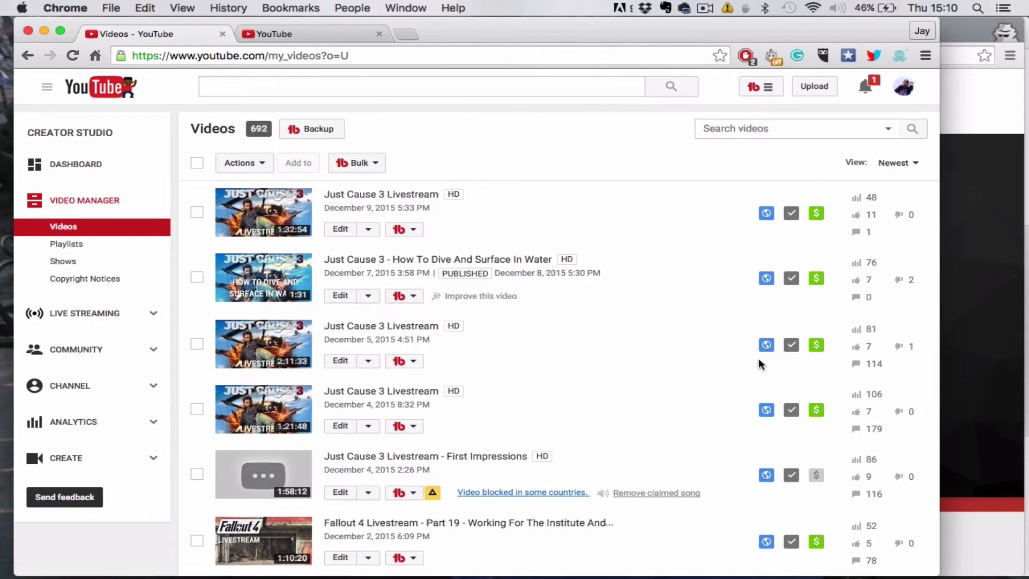
Start TubeBuddy's Bulk Copy Annotations on the December 5 Just Cause 3 Livestream
{"action": "left_click", "coordinate": [417, 361]}
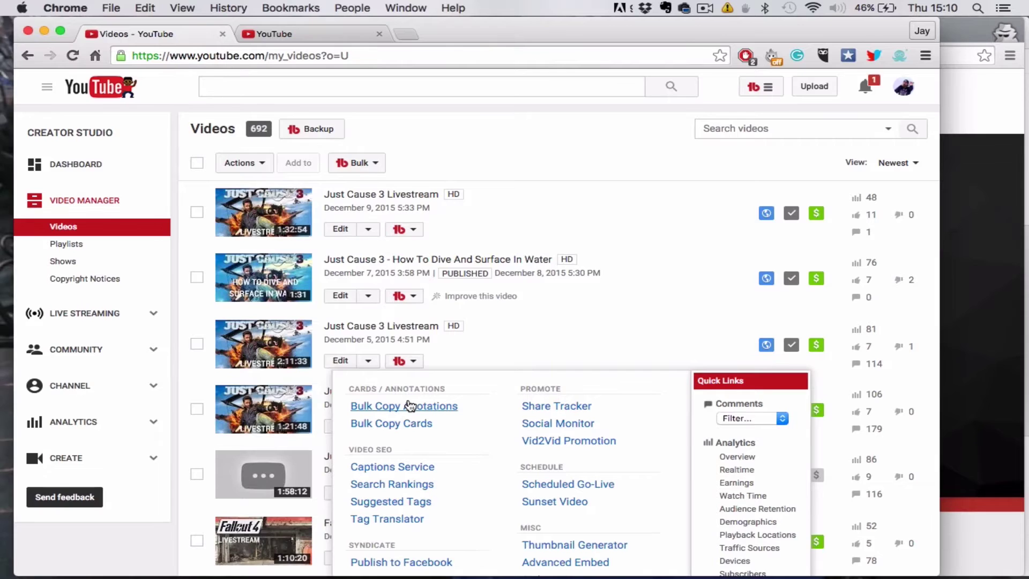
{"action": "scroll", "coordinate": [407, 397], "scroll_direction": "down", "scroll_amount": 2}
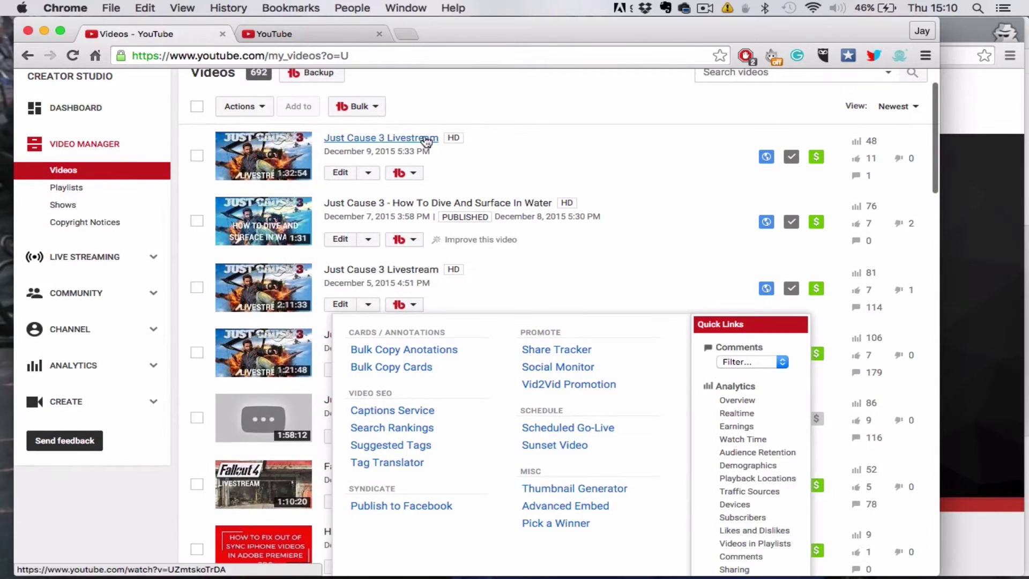
{"action": "left_click", "coordinate": [418, 352]}
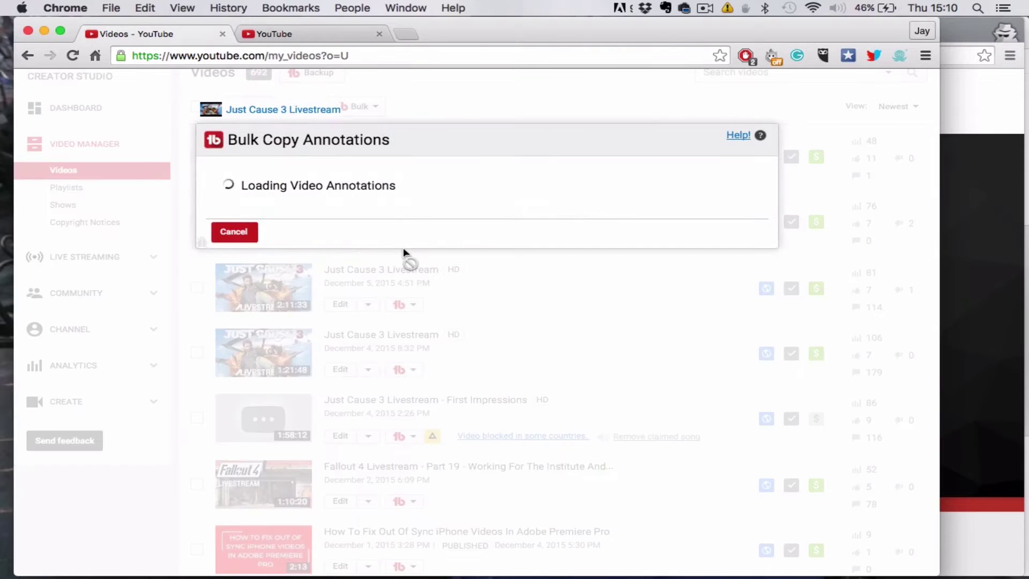
Select the MORE JUST CAUSE 3, website link, SUPPORT and SUBSCRIBE notes and continue
{"action": "left_click", "coordinate": [420, 224]}
{"action": "left_click", "coordinate": [577, 223]}
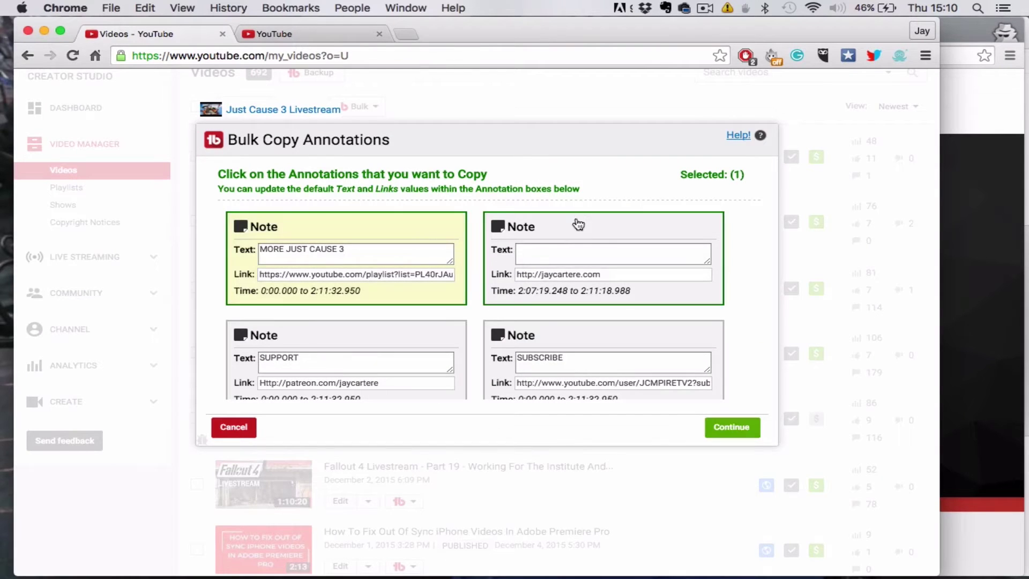
{"action": "left_click", "coordinate": [426, 346]}
{"action": "left_click", "coordinate": [544, 332]}
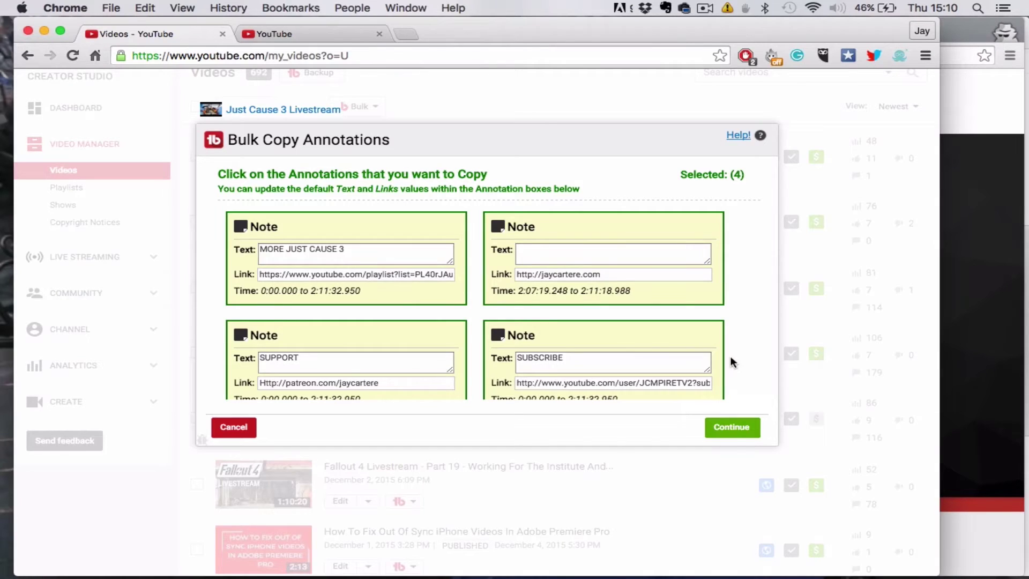
{"action": "left_click", "coordinate": [732, 429]}
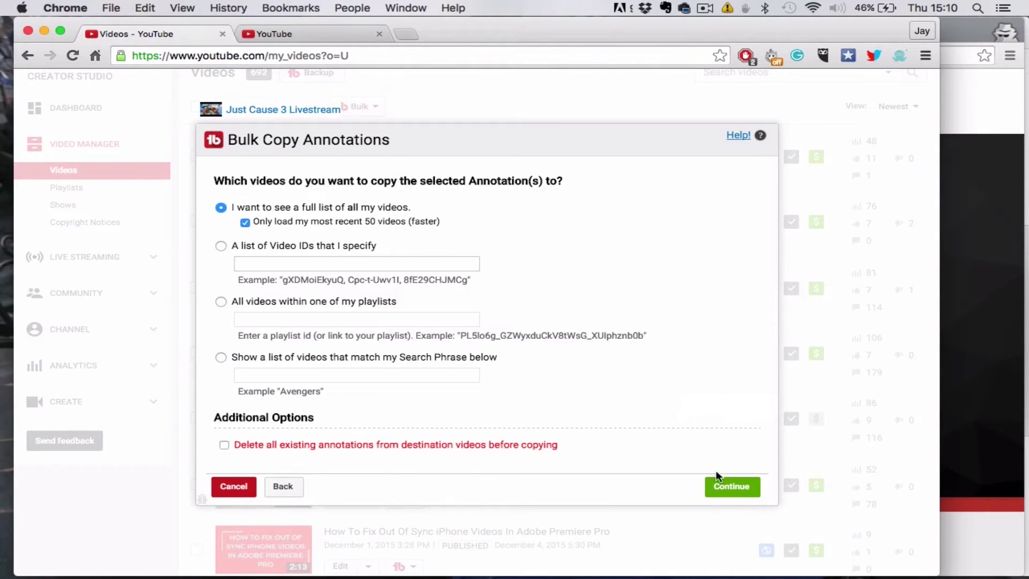
Copy the four notes to the newest Just Cause 3 Livestream, confirming and starting the copy
{"action": "left_click", "coordinate": [740, 491]}
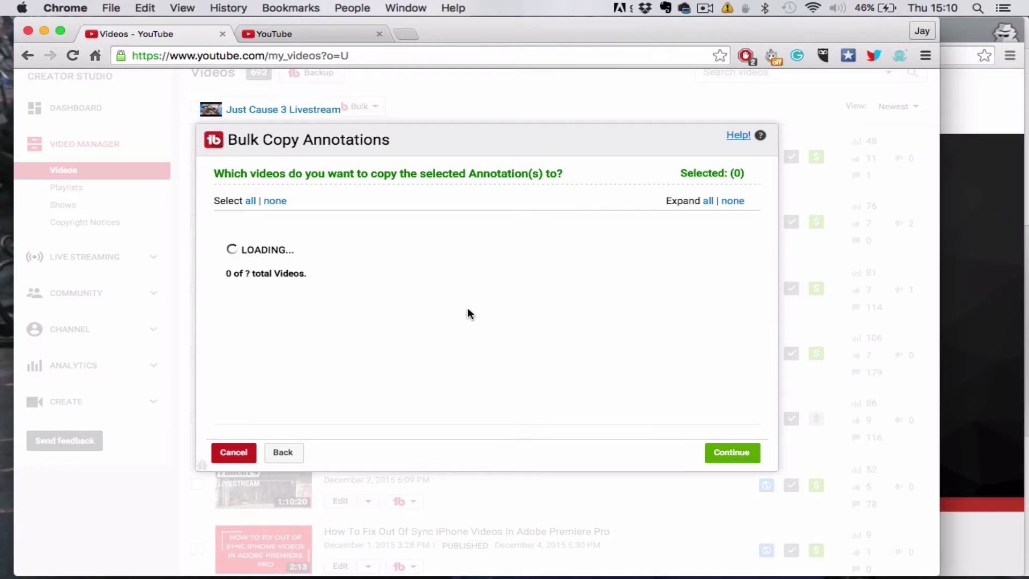
{"action": "left_click", "coordinate": [229, 235]}
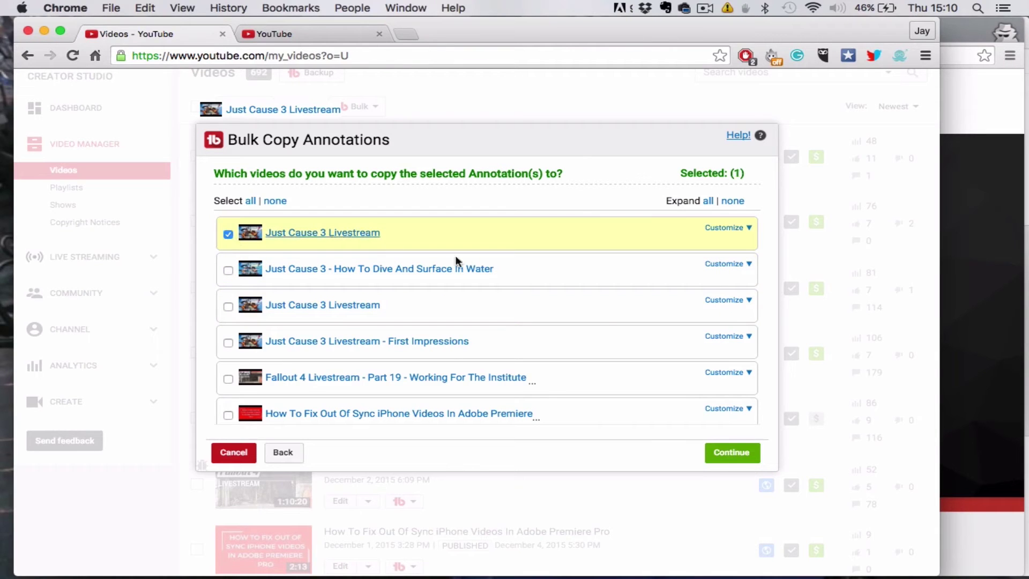
{"action": "left_click", "coordinate": [729, 455]}
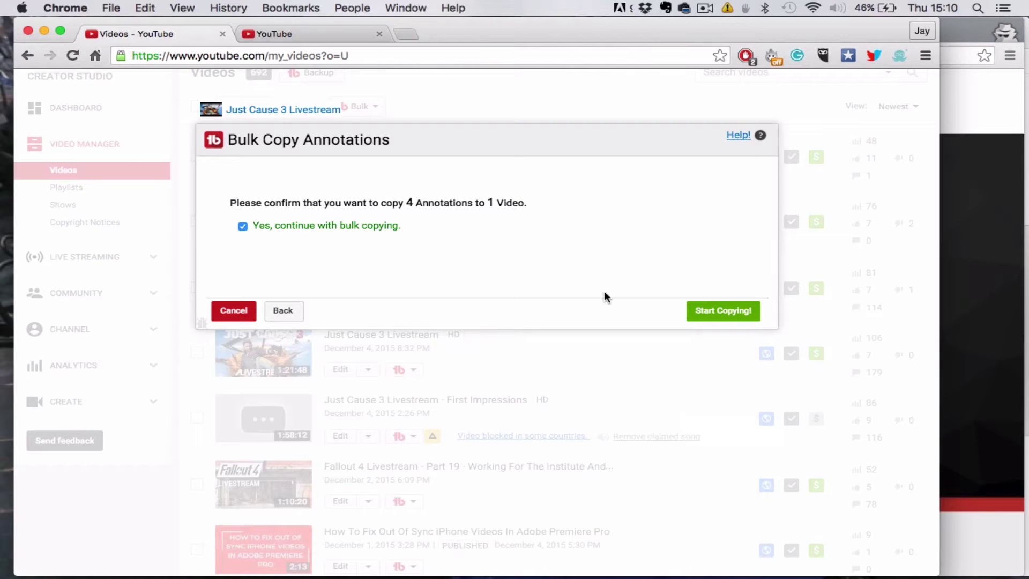
{"action": "left_click", "coordinate": [720, 310]}
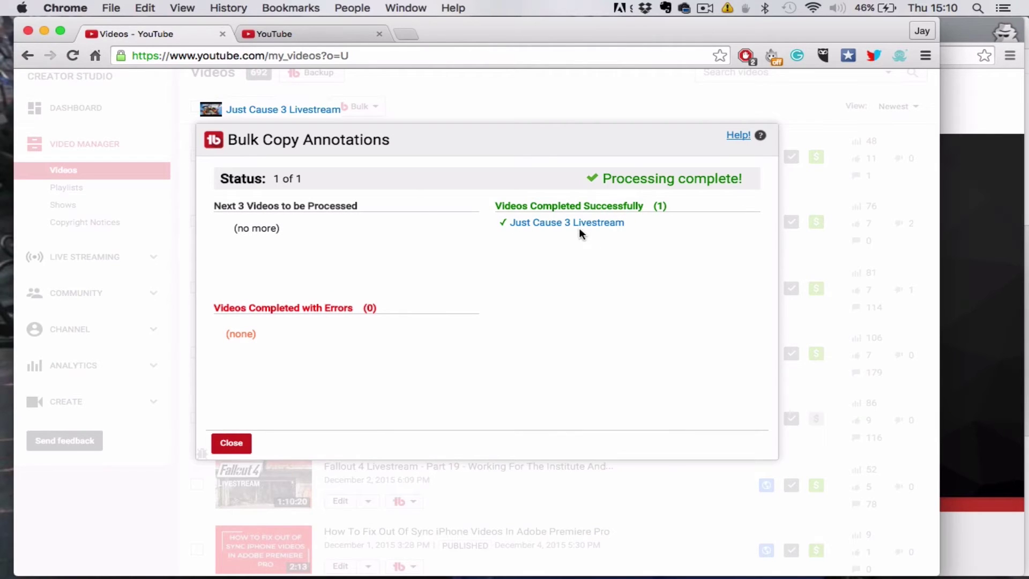
Return to the Creator Studio video manager and close the finished bulk copy report
{"action": "right_click", "coordinate": [564, 223]}
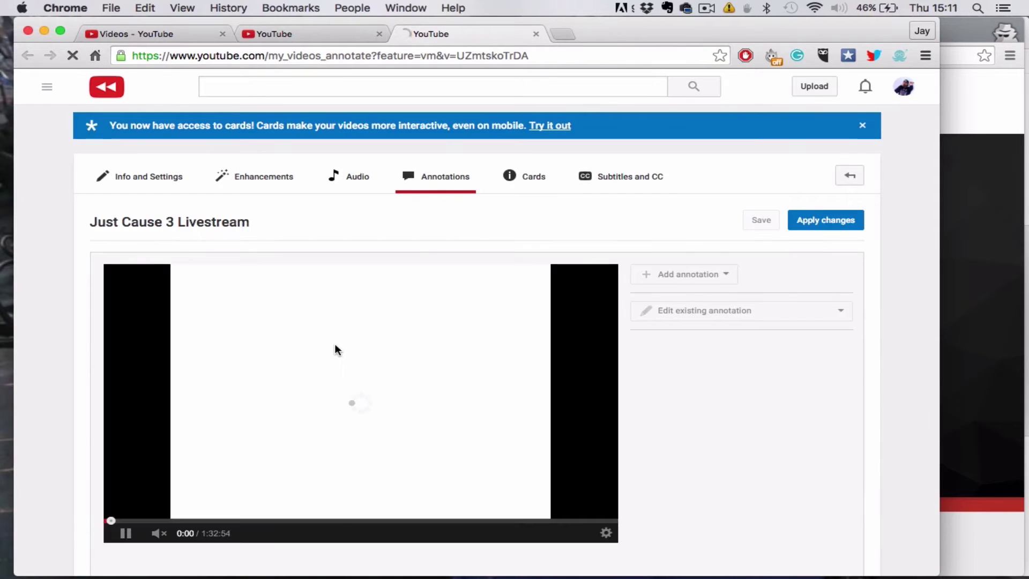
{"action": "left_click", "coordinate": [279, 34]}
{"action": "left_click", "coordinate": [159, 27]}
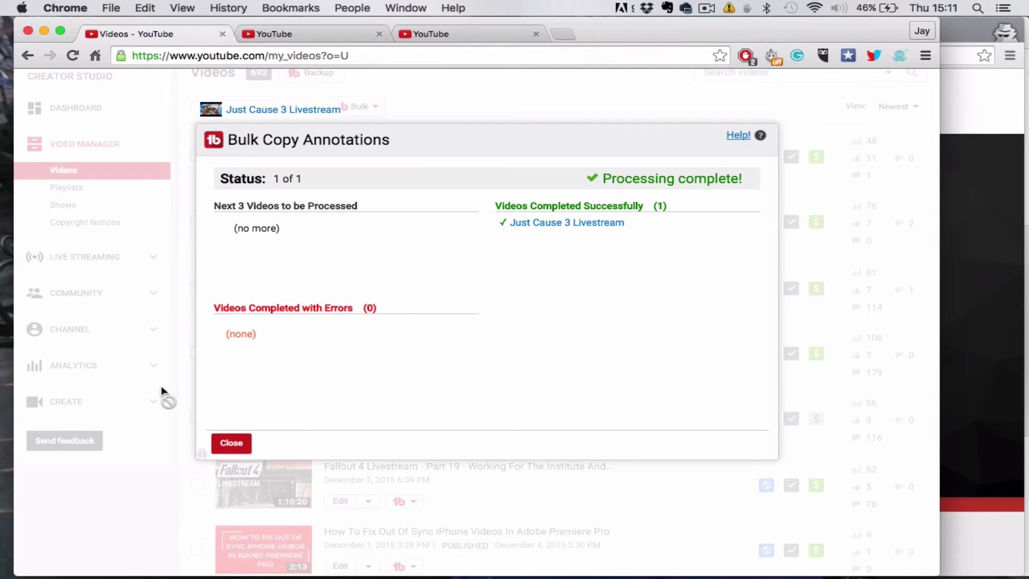
{"action": "left_click", "coordinate": [232, 443]}
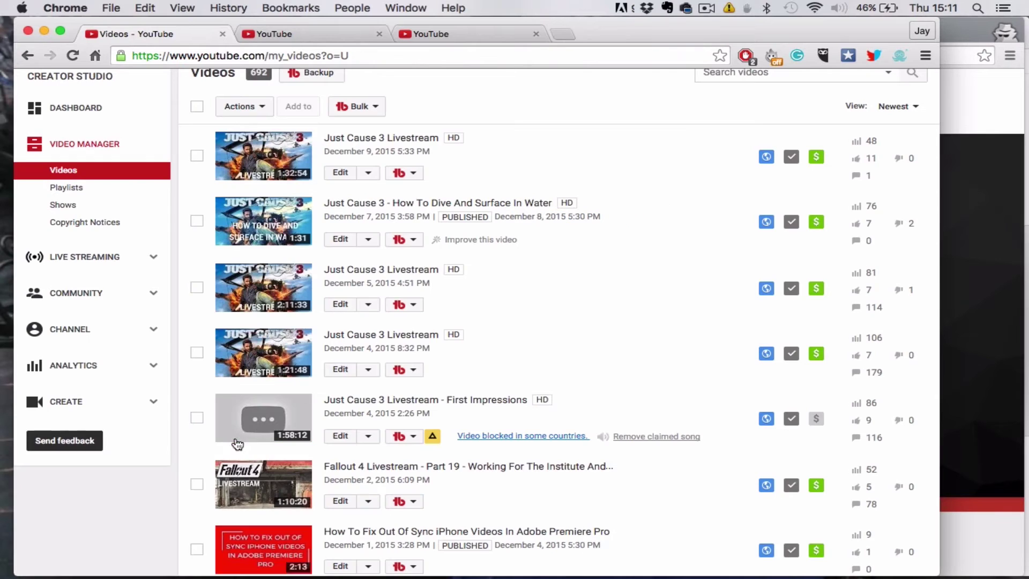
Open the 2:11:33 livestream's edit page in a new tab and show its annotations
{"action": "right_click", "coordinate": [339, 302]}
{"action": "left_click", "coordinate": [354, 295]}
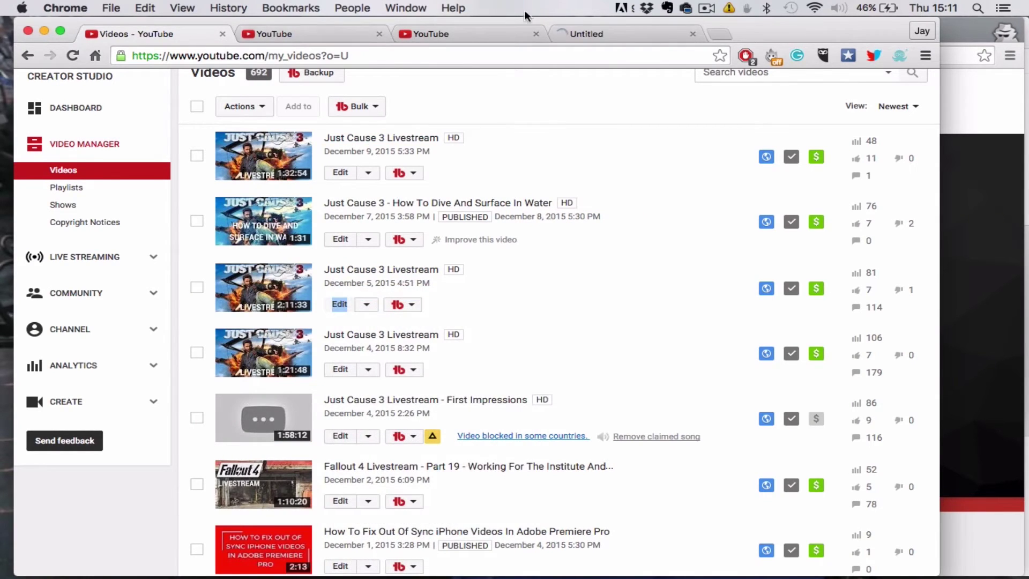
{"action": "left_click", "coordinate": [583, 30]}
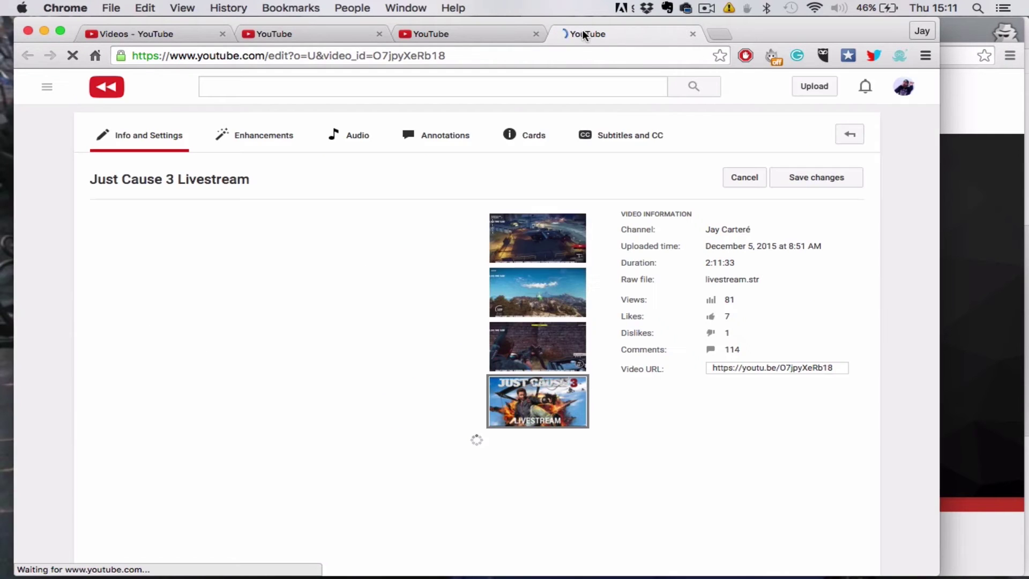
{"action": "left_click", "coordinate": [449, 133]}
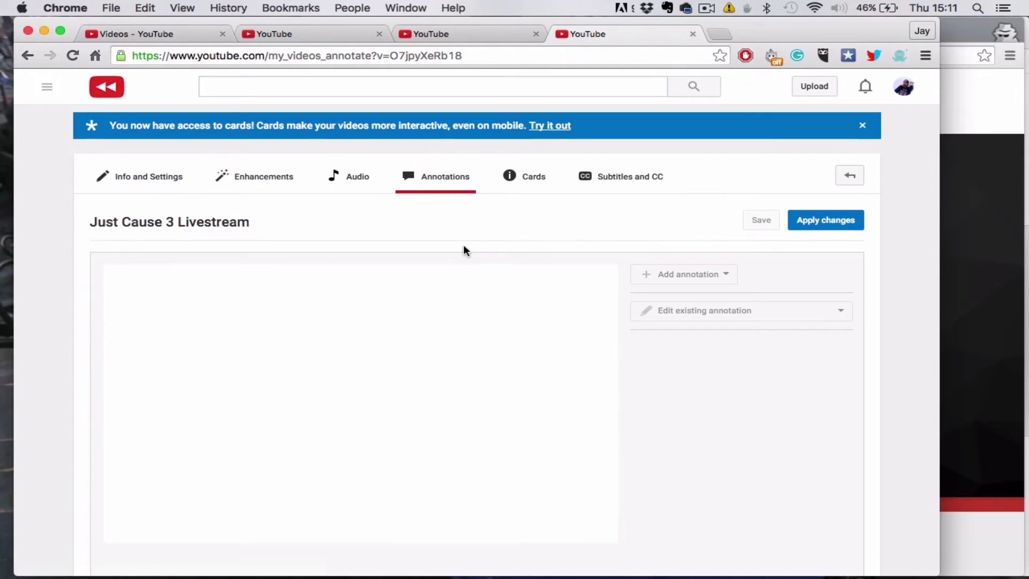
Review the source video's annotation timeline and pause its playback
{"action": "scroll", "coordinate": [368, 355], "scroll_direction": "down", "scroll_amount": 2}
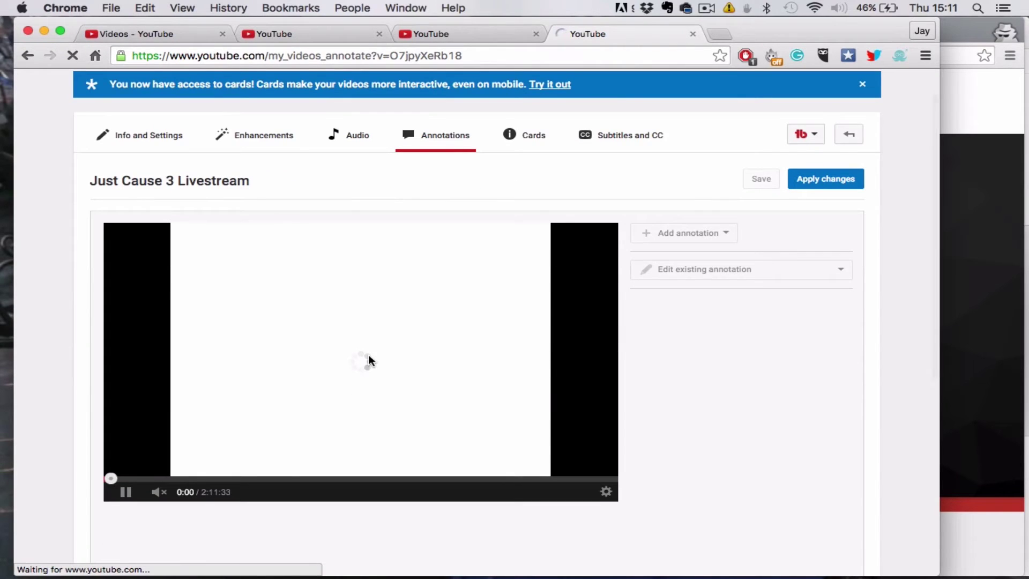
{"action": "scroll", "coordinate": [368, 355], "scroll_direction": "down", "scroll_amount": 3}
{"action": "scroll", "coordinate": [369, 355], "scroll_direction": "down", "scroll_amount": 3}
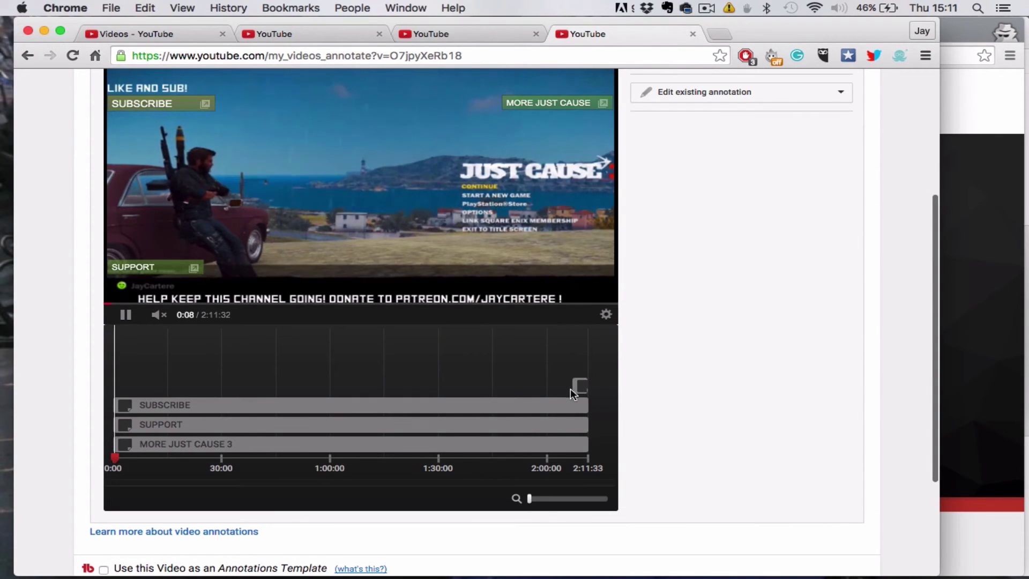
{"action": "scroll", "coordinate": [724, 464], "scroll_direction": "up", "scroll_amount": 5}
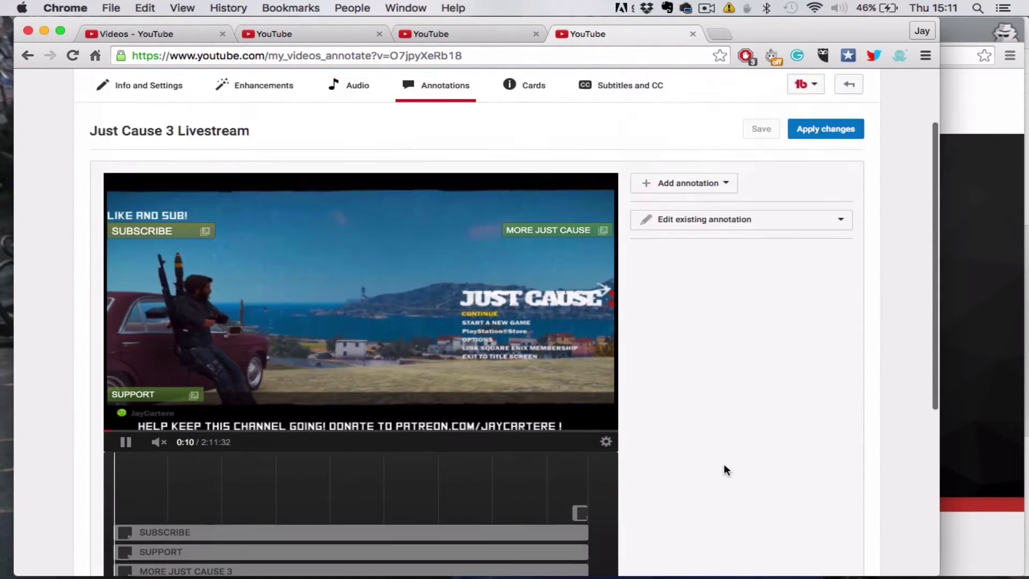
{"action": "scroll", "coordinate": [723, 464], "scroll_direction": "down", "scroll_amount": 8}
{"action": "scroll", "coordinate": [724, 464], "scroll_direction": "up", "scroll_amount": 2}
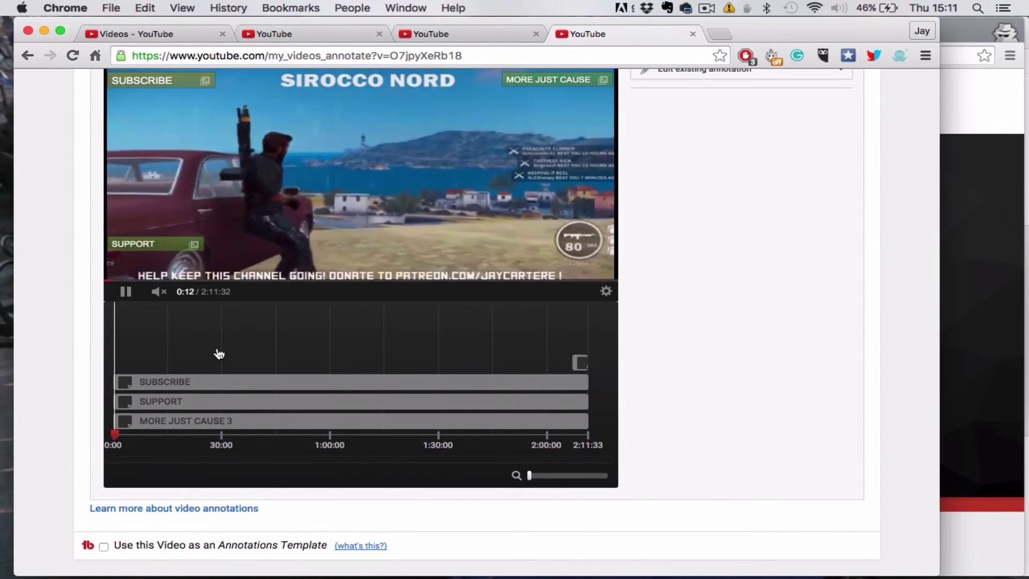
{"action": "left_click", "coordinate": [396, 156]}
Switch to the 1:32:53 livestream's annotations editor and scroll down to its timeline
{"action": "scroll", "coordinate": [397, 156], "scroll_direction": "up", "scroll_amount": 5}
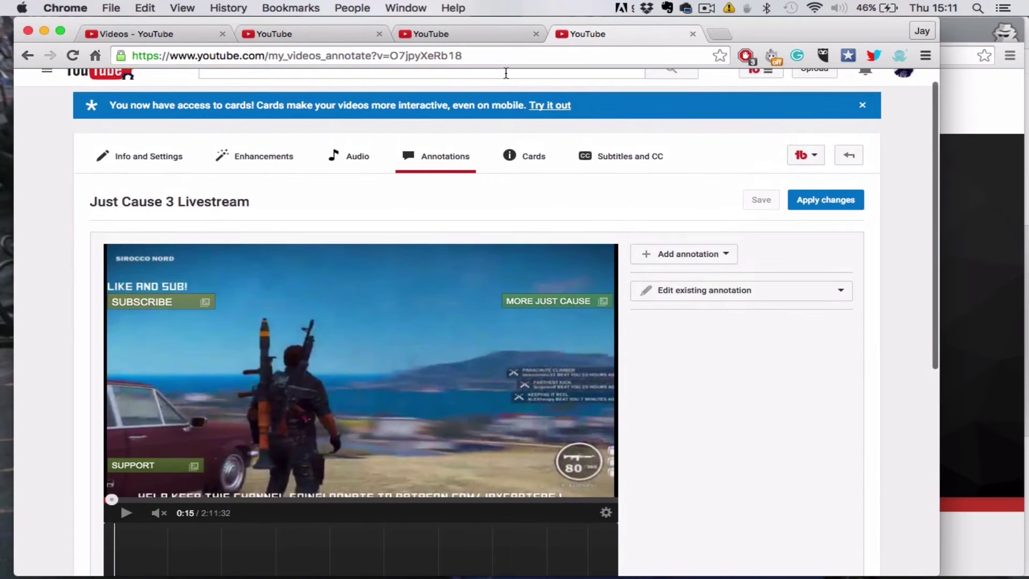
{"action": "left_click", "coordinate": [450, 37]}
{"action": "scroll", "coordinate": [337, 302], "scroll_direction": "down", "scroll_amount": 5}
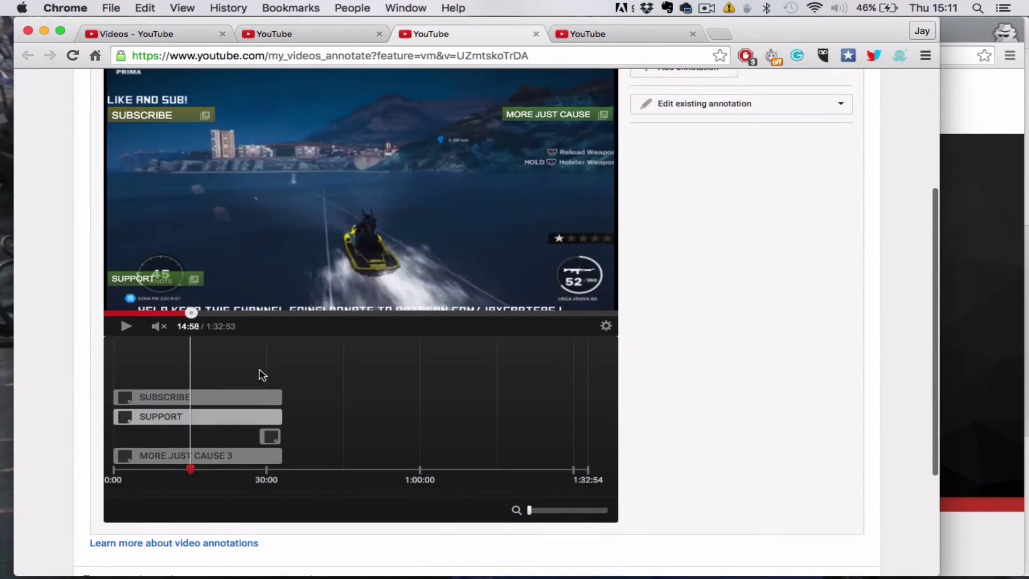
Stretch the SUBSCRIBE, SUPPORT and MORE JUST CAUSE 3 bars to 1:32:54, moving the small note to the end
{"action": "left_click", "coordinate": [251, 403]}
{"action": "left_click_drag", "start_coordinate": [283, 397], "coordinate": [588, 397]}
{"action": "left_click", "coordinate": [279, 418]}
{"action": "left_click_drag", "start_coordinate": [280, 419], "coordinate": [588, 418]}
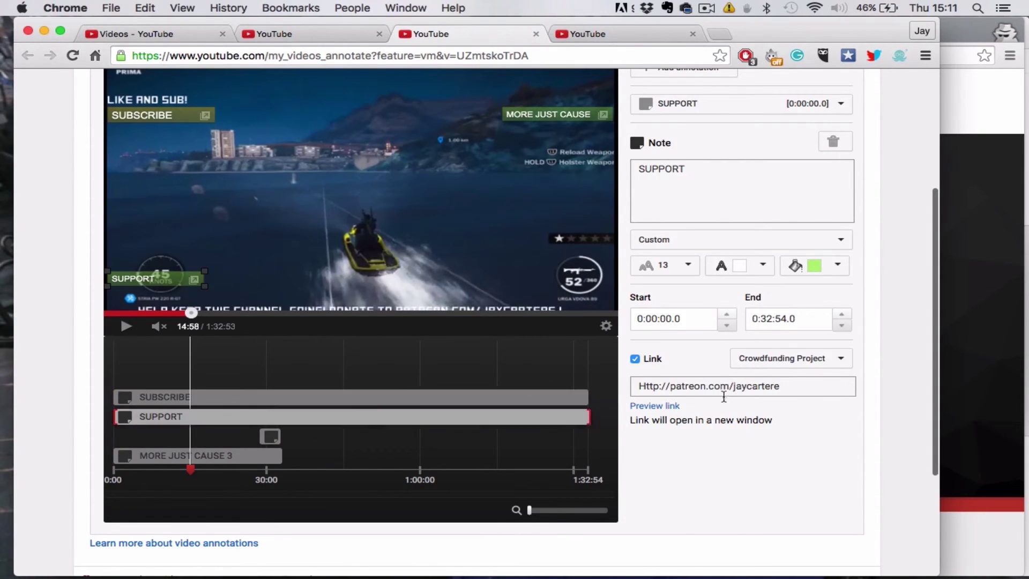
{"action": "left_click_drag", "start_coordinate": [271, 437], "coordinate": [578, 436]}
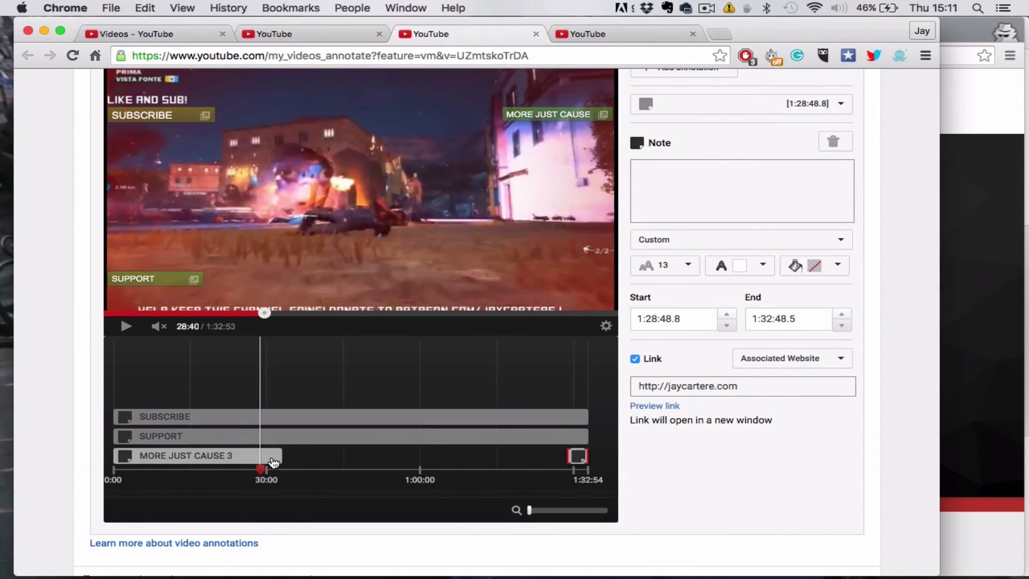
{"action": "left_click_drag", "start_coordinate": [273, 462], "coordinate": [588, 456]}
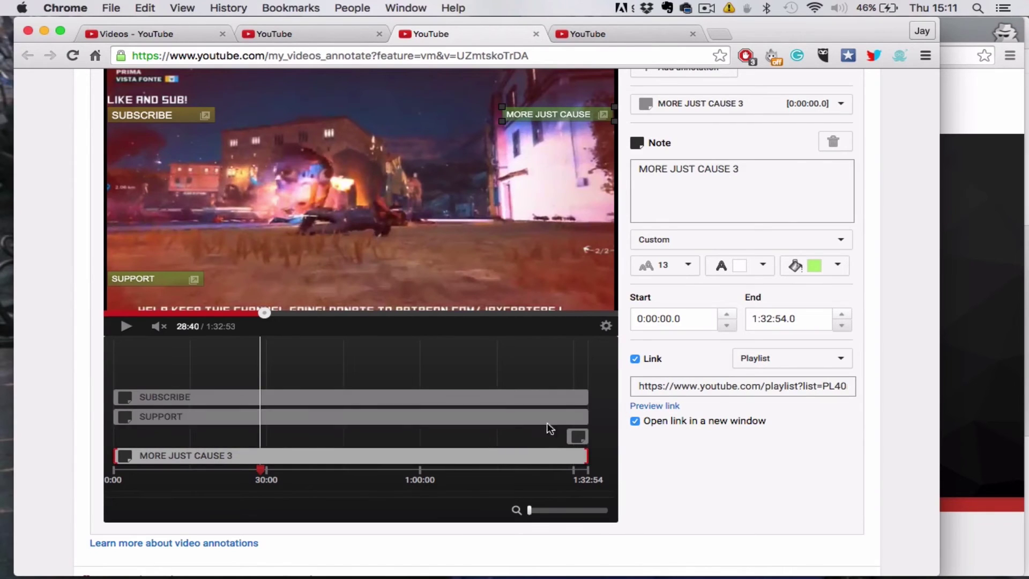
{"action": "scroll", "coordinate": [536, 420], "scroll_direction": "up", "scroll_amount": 3}
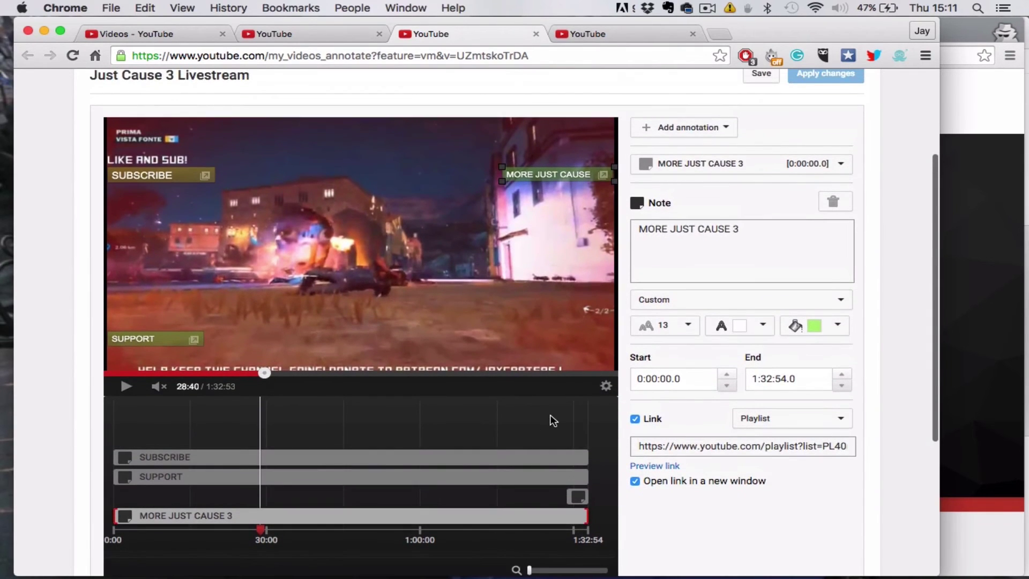
{"action": "scroll", "coordinate": [551, 414], "scroll_direction": "up", "scroll_amount": 1}
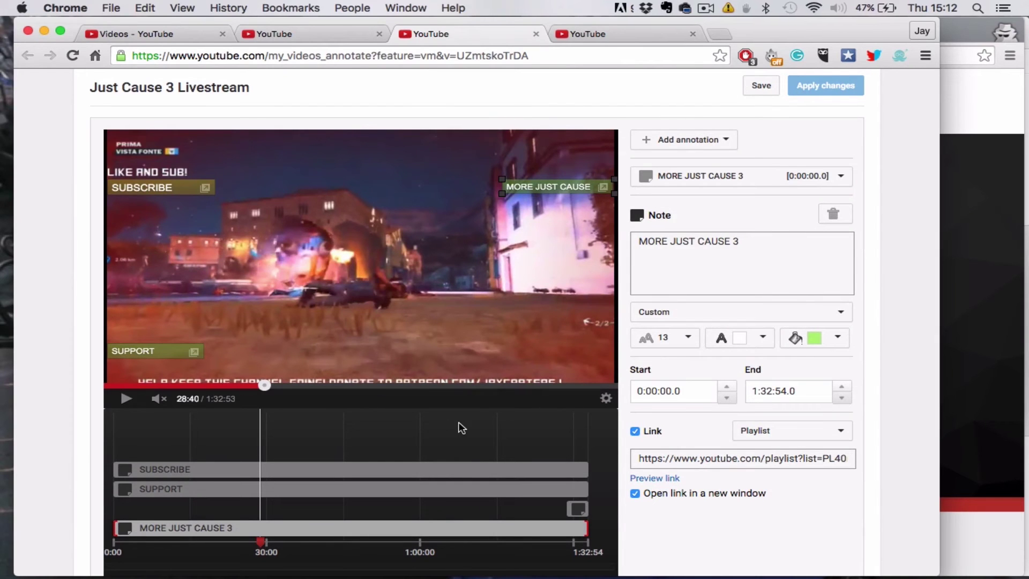
{"action": "scroll", "coordinate": [461, 428], "scroll_direction": "up", "scroll_amount": 3}
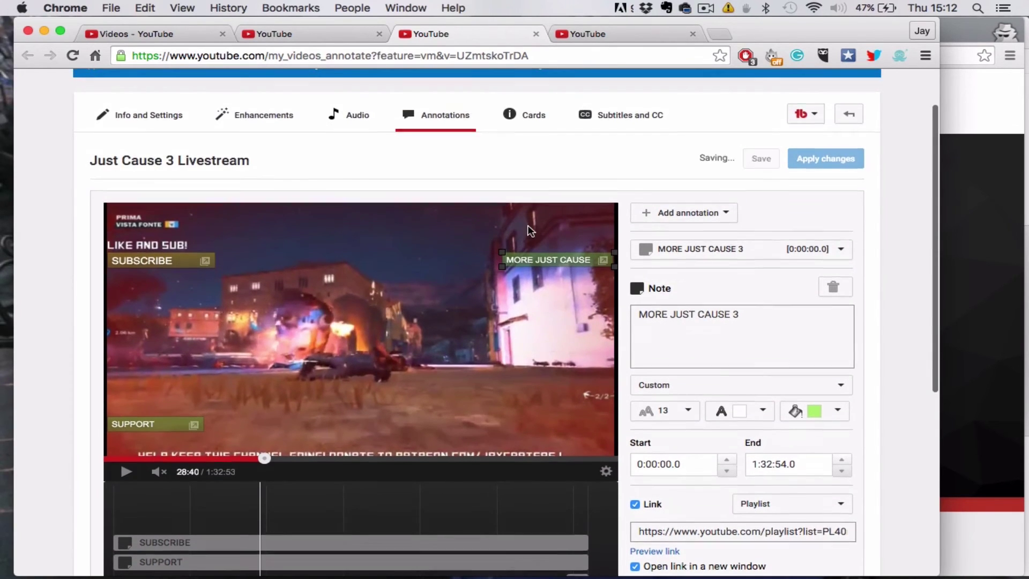
Scroll down the Video Manager's list of the channel's 692 uploaded videos
{"action": "scroll", "coordinate": [527, 231], "scroll_direction": "down", "scroll_amount": 6}
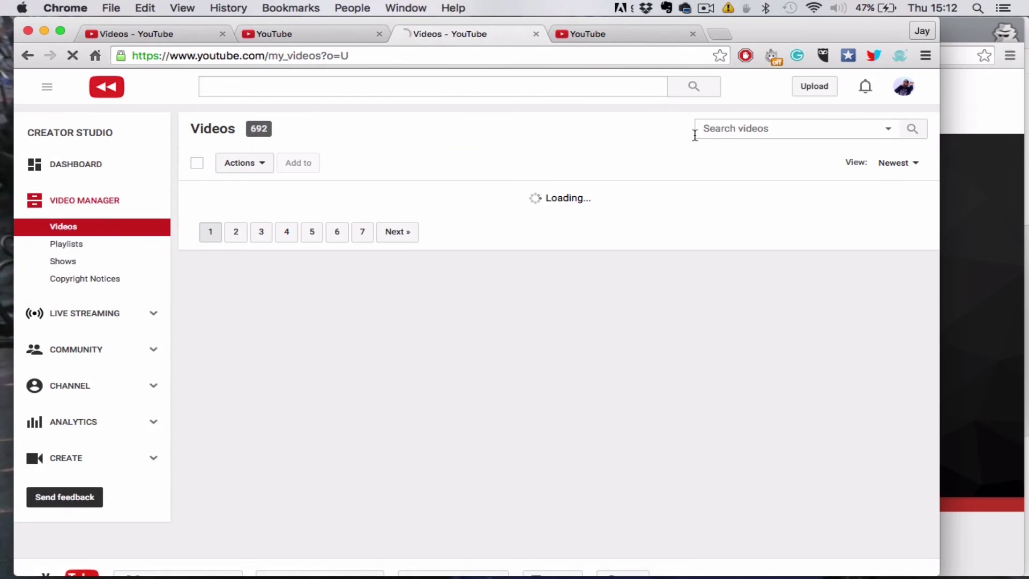